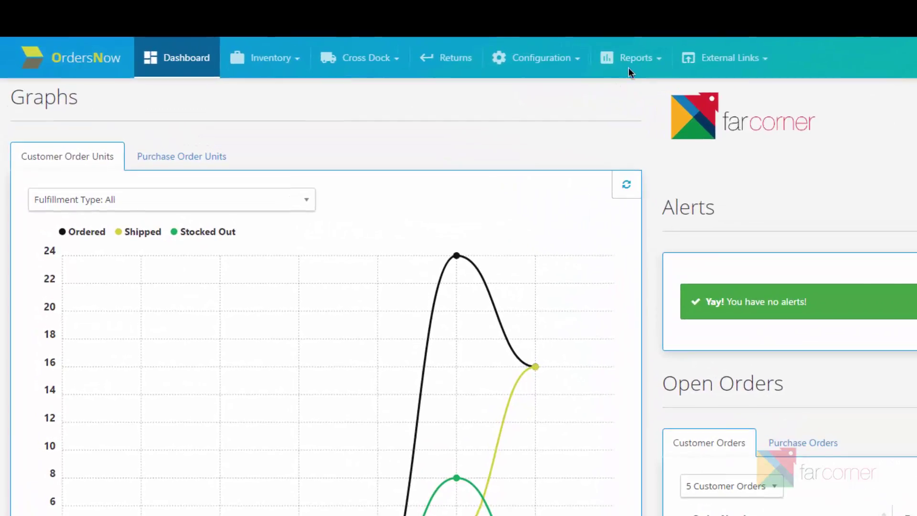
Step: Browse the report categories and open the Reprint Labels standard report
{"action": "left_click", "coordinate": [620, 62]}
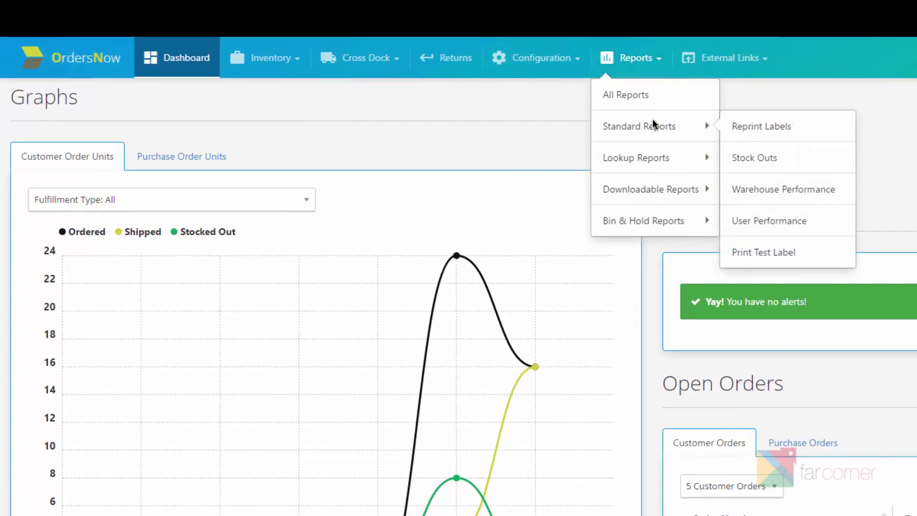
{"action": "mouse_move", "coordinate": [649, 161]}
{"action": "mouse_move", "coordinate": [650, 187]}
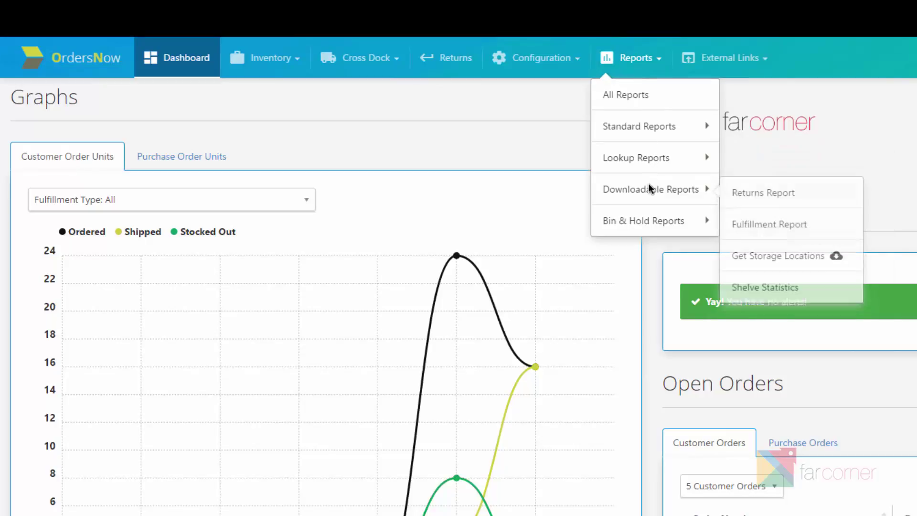
{"action": "mouse_move", "coordinate": [647, 218]}
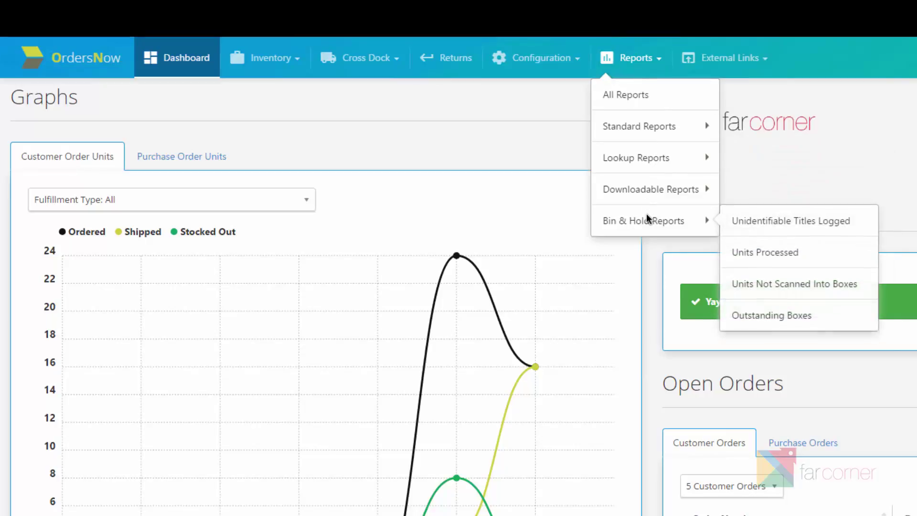
{"action": "mouse_move", "coordinate": [651, 128]}
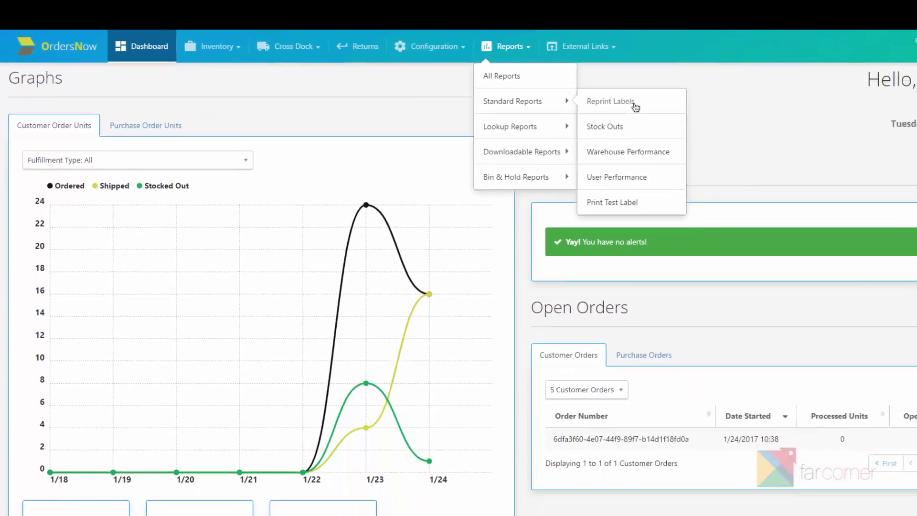
{"action": "left_click", "coordinate": [635, 106]}
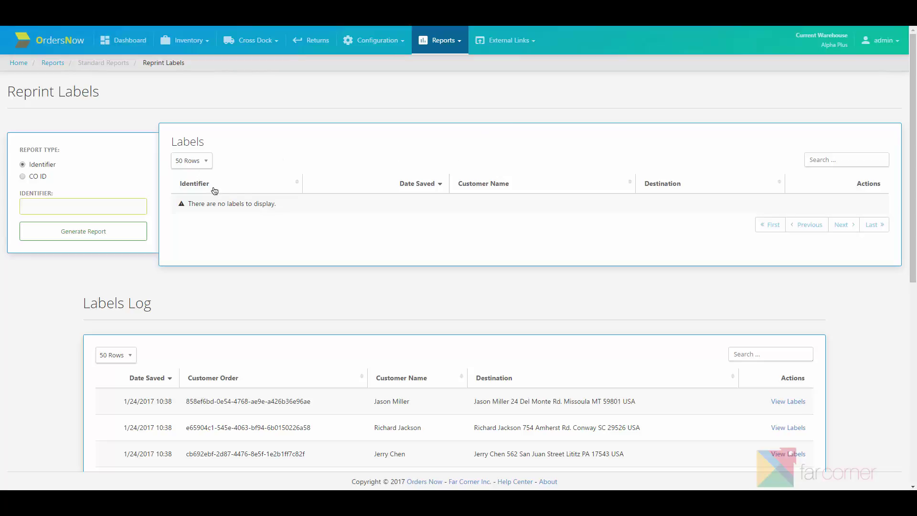
Step: View the saved labels of the first customer order in the Labels Log, and close its details
{"action": "scroll", "coordinate": [242, 196], "scroll_direction": "down", "scroll_amount": 3}
{"action": "scroll", "coordinate": [242, 199], "scroll_direction": "down", "scroll_amount": 1}
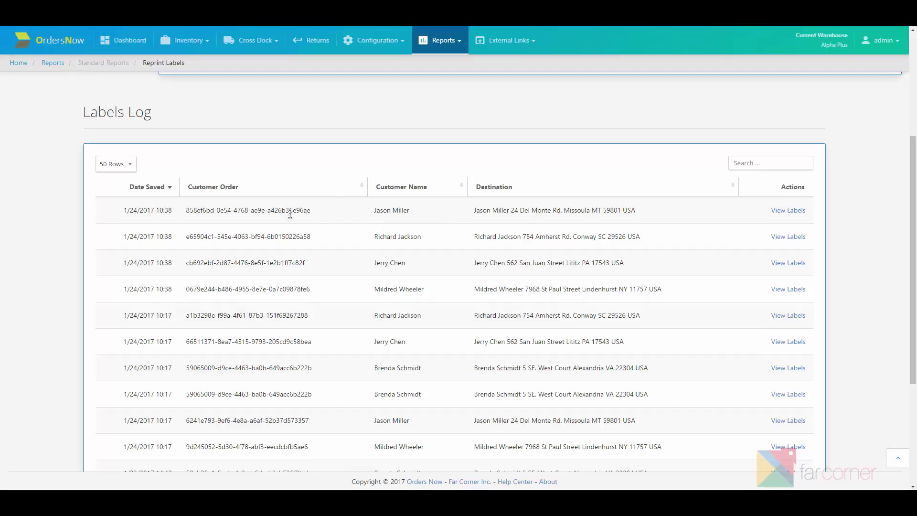
{"action": "left_click", "coordinate": [789, 211]}
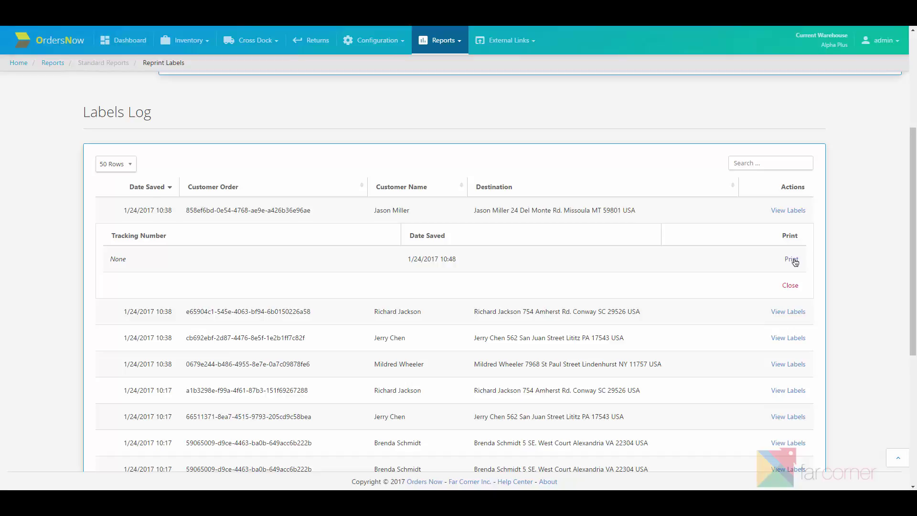
{"action": "left_click", "coordinate": [792, 287]}
{"action": "scroll", "coordinate": [699, 269], "scroll_direction": "up", "scroll_amount": 4}
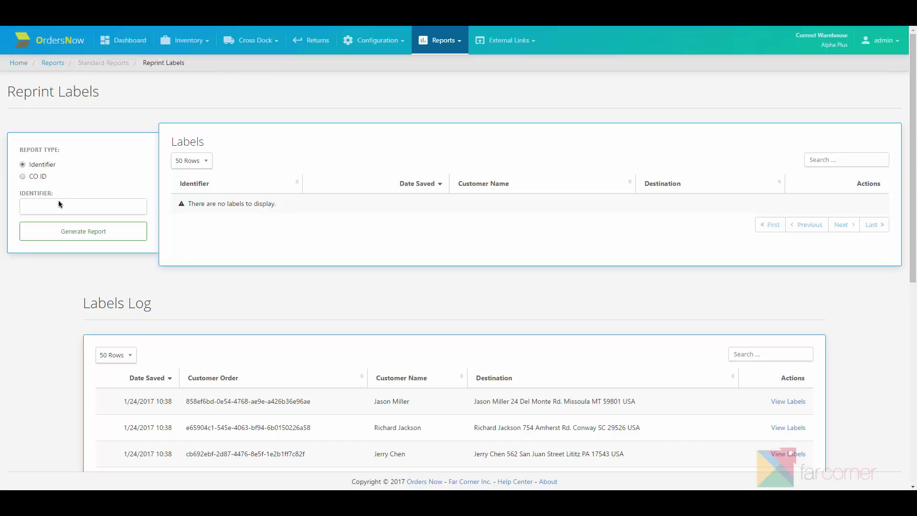
{"action": "type", "text": "9780020444459"}
{"action": "left_click", "coordinate": [114, 235]}
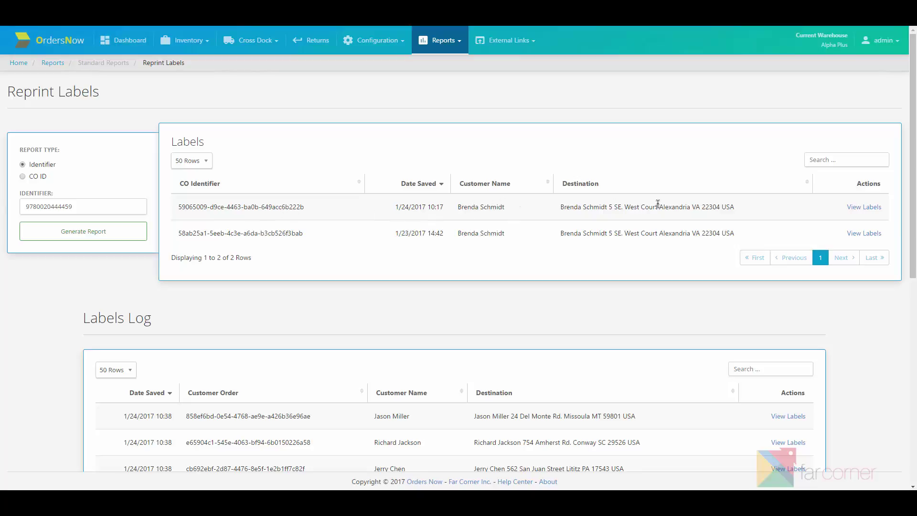
{"action": "left_click", "coordinate": [872, 209]}
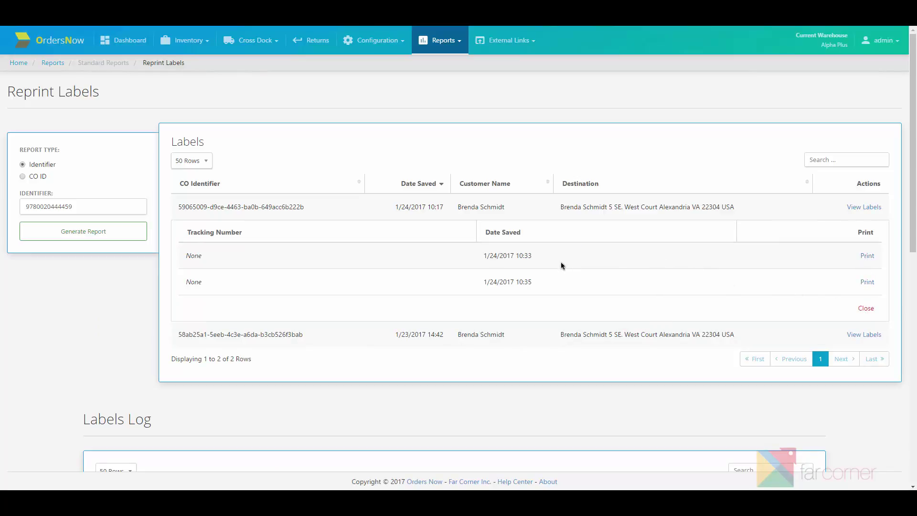
{"action": "left_click", "coordinate": [857, 335]}
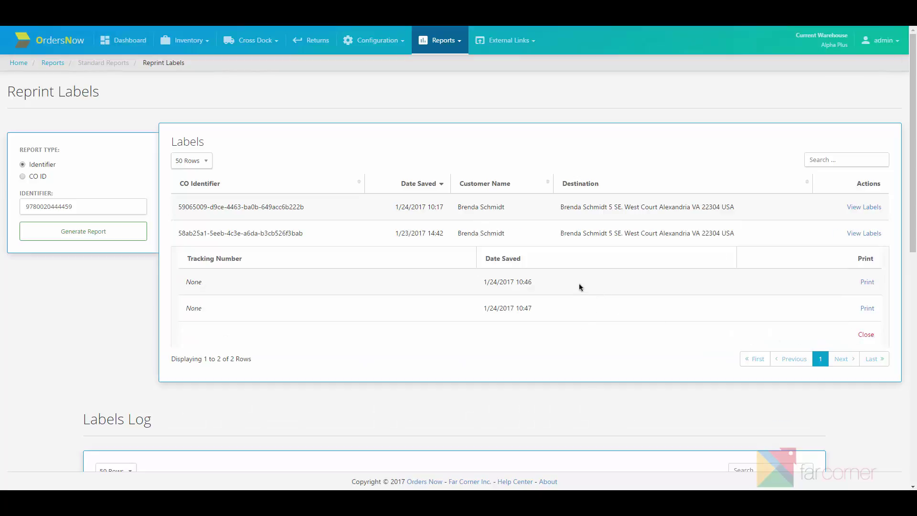
{"action": "left_click", "coordinate": [868, 336]}
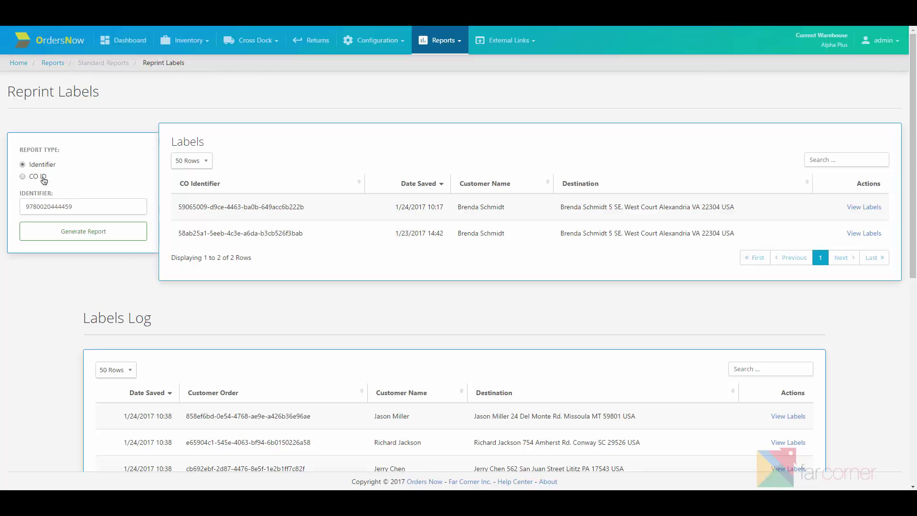
Step: Open the Stock Outs standard report
{"action": "left_click", "coordinate": [438, 45]}
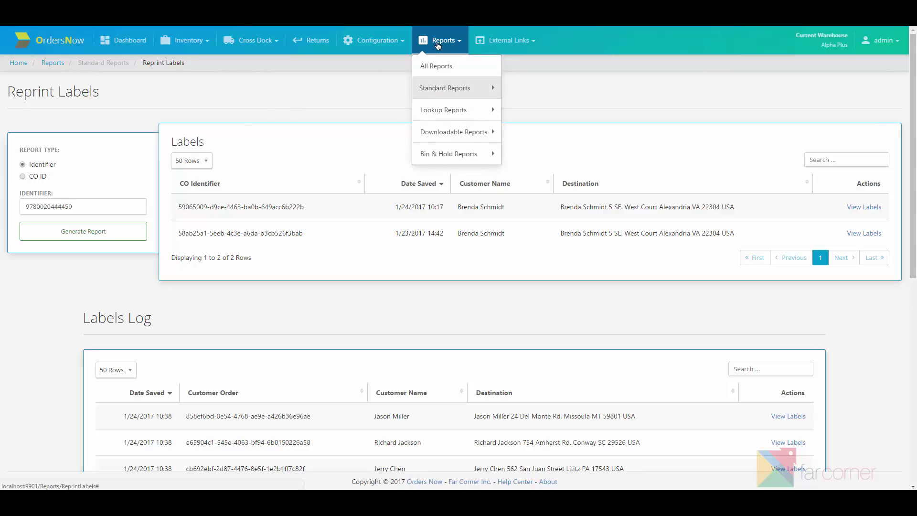
{"action": "mouse_move", "coordinate": [435, 90]}
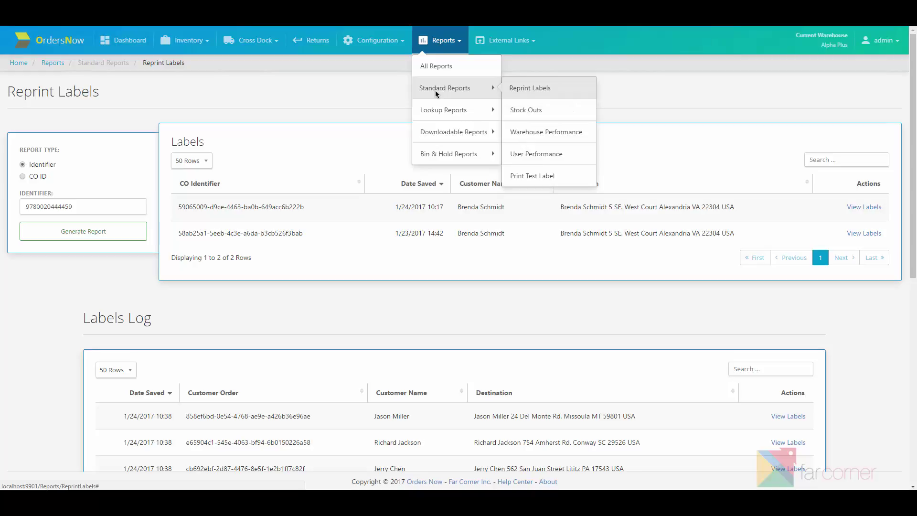
{"action": "left_click", "coordinate": [554, 113]}
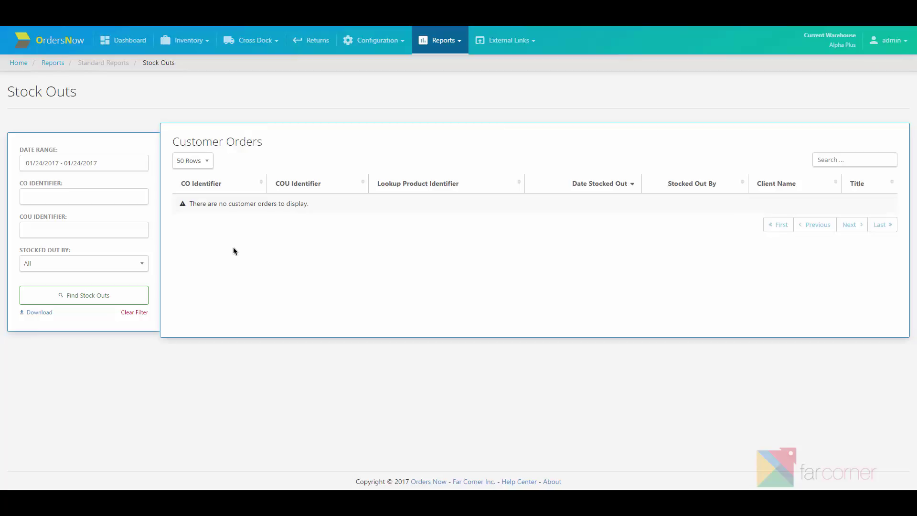
Step: Find this week's stock outs with Stocked Out By left at All, and look through the listed customer orders
{"action": "left_click", "coordinate": [120, 159]}
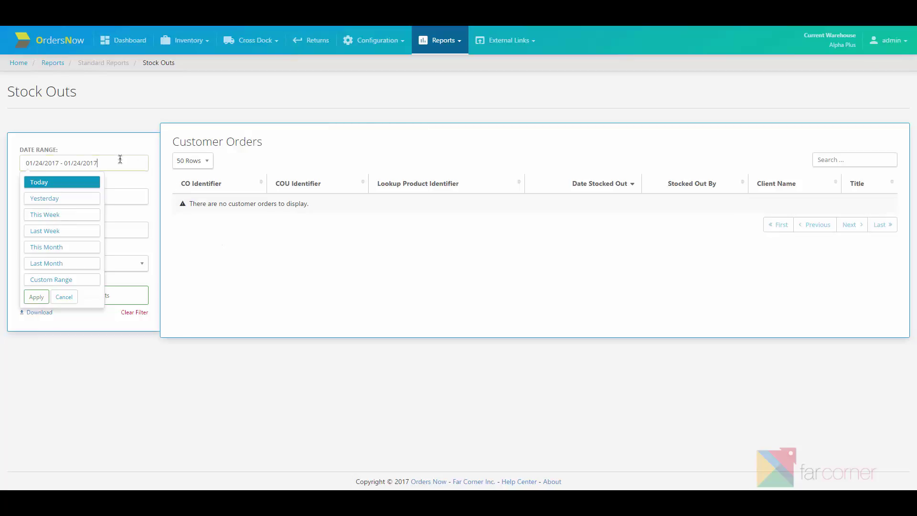
{"action": "left_click", "coordinate": [76, 215]}
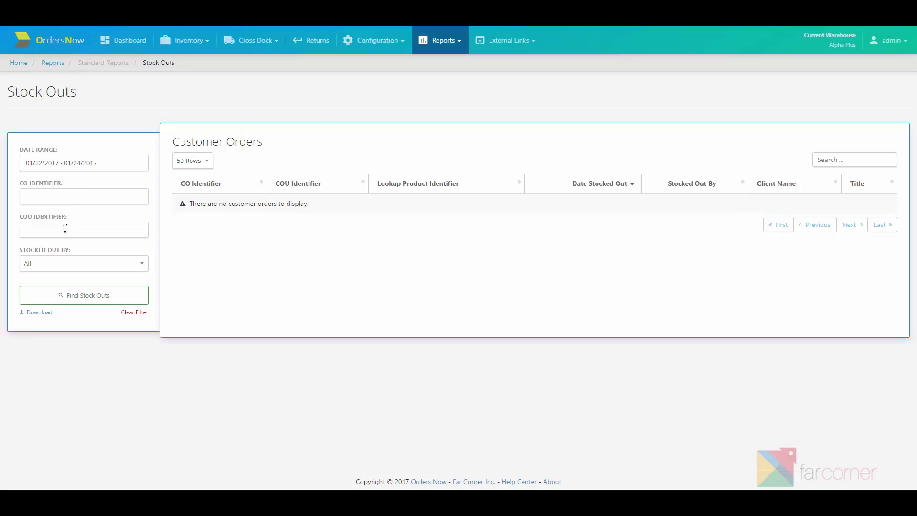
{"action": "left_click", "coordinate": [64, 268]}
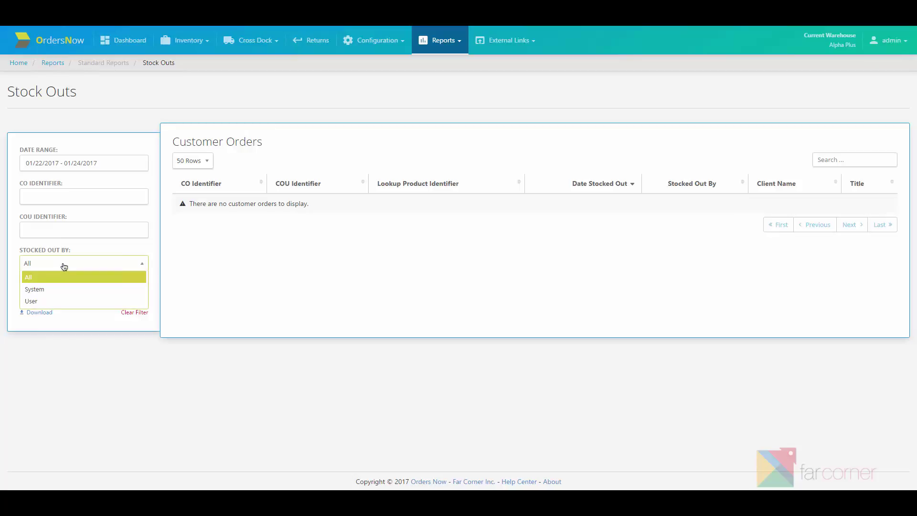
{"action": "left_click", "coordinate": [64, 266]}
{"action": "left_click", "coordinate": [59, 300]}
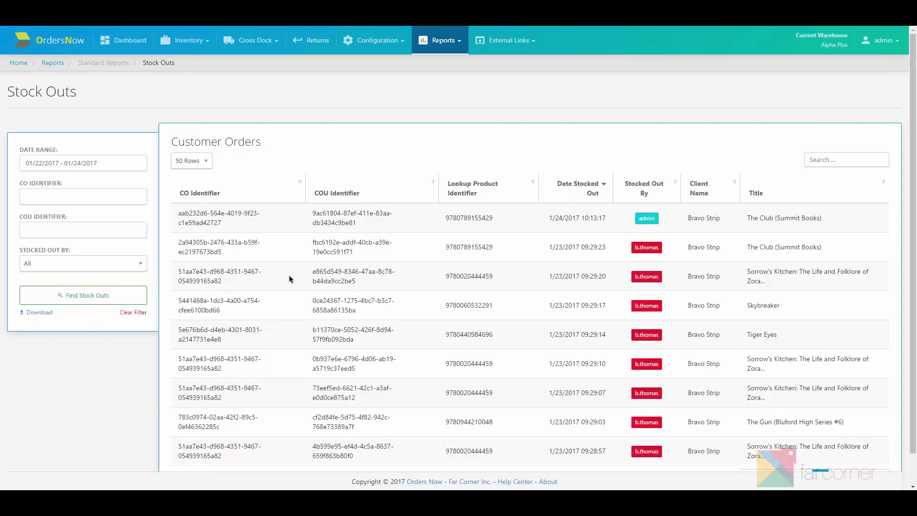
{"action": "scroll", "coordinate": [288, 275], "scroll_direction": "down", "scroll_amount": 1}
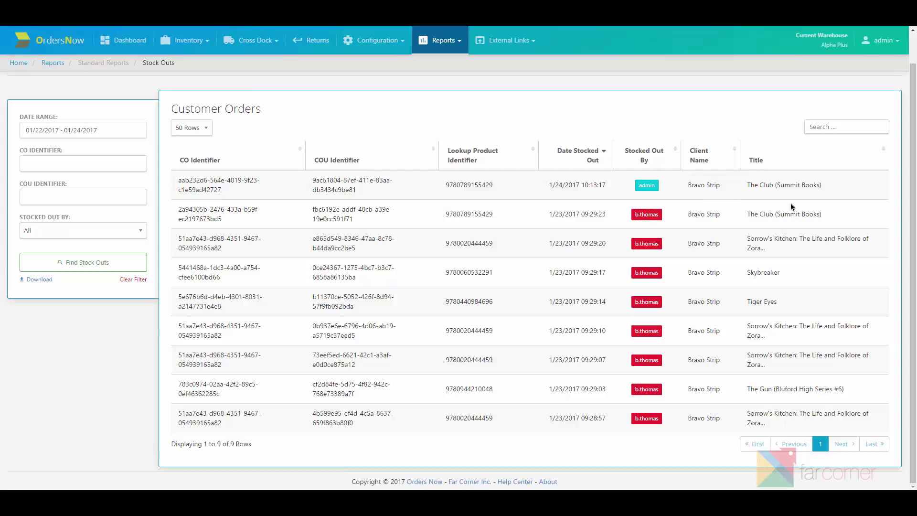
Step: Filter the stock outs to those made by System and run the search
{"action": "left_click", "coordinate": [66, 231]}
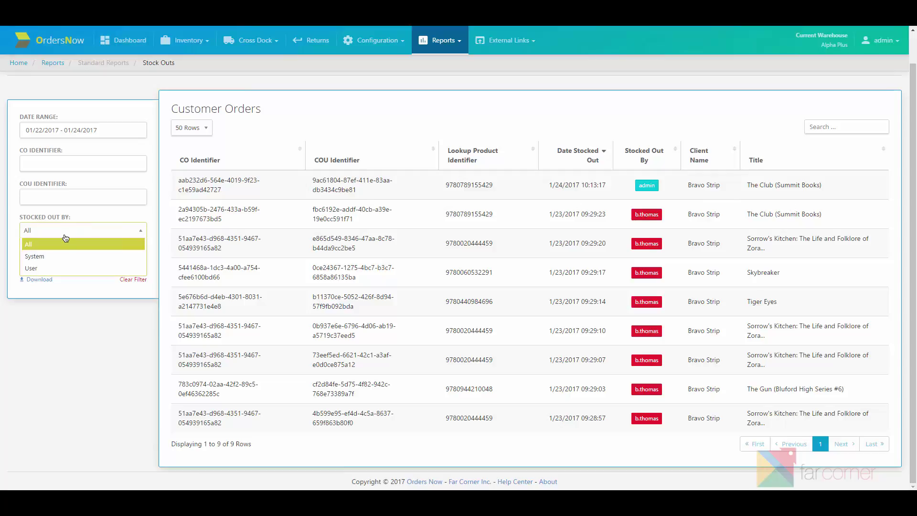
{"action": "left_click", "coordinate": [64, 256]}
{"action": "left_click", "coordinate": [64, 262]}
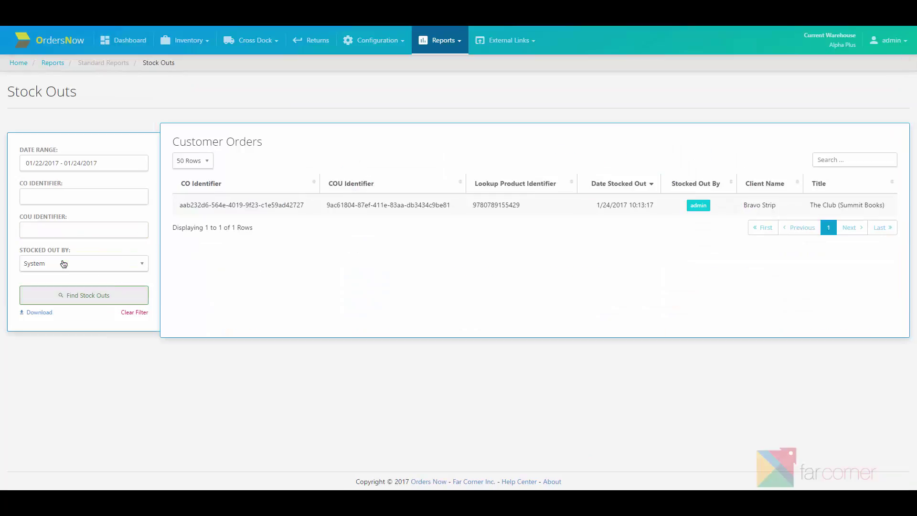
Step: Search for stock outs made by User, and clear all the filters
{"action": "left_click", "coordinate": [64, 263]}
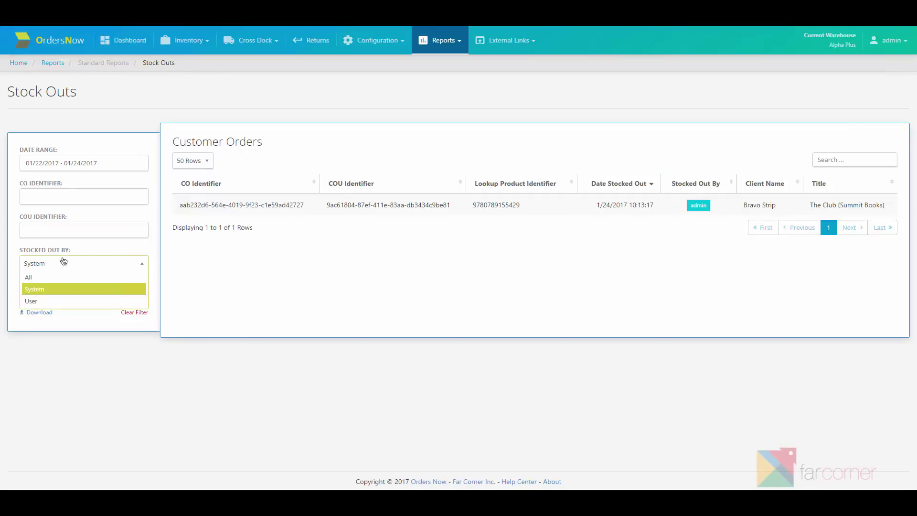
{"action": "left_click", "coordinate": [61, 300]}
{"action": "left_click", "coordinate": [61, 297]}
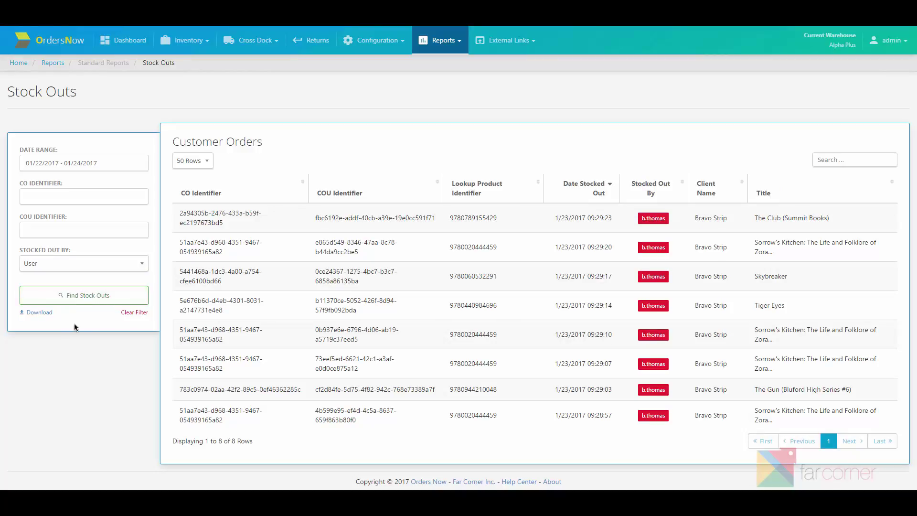
{"action": "left_click", "coordinate": [140, 321]}
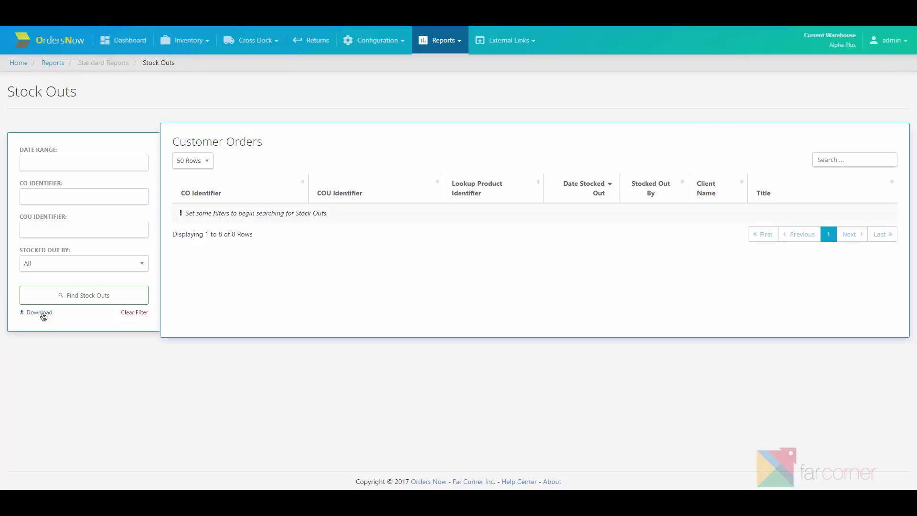
Step: Open the Warehouse Performance report and set its date range to This Week
{"action": "left_click", "coordinate": [451, 50]}
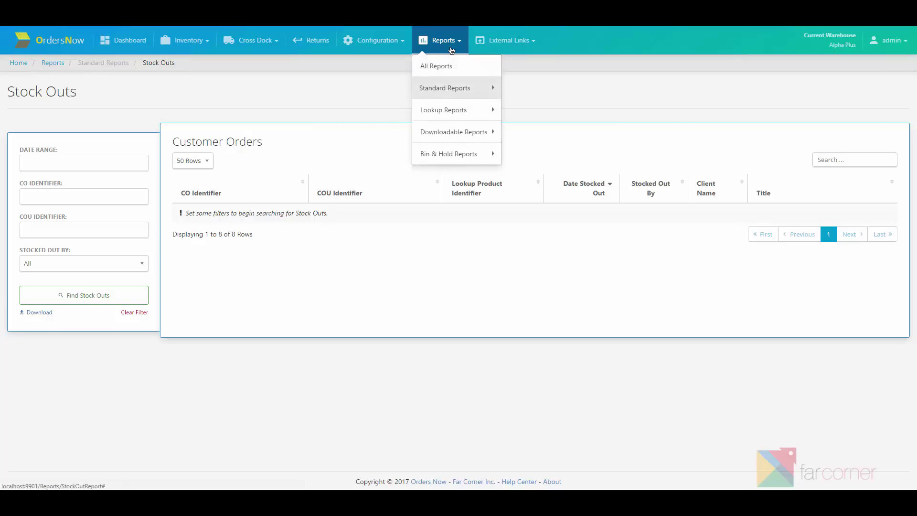
{"action": "mouse_move", "coordinate": [454, 94]}
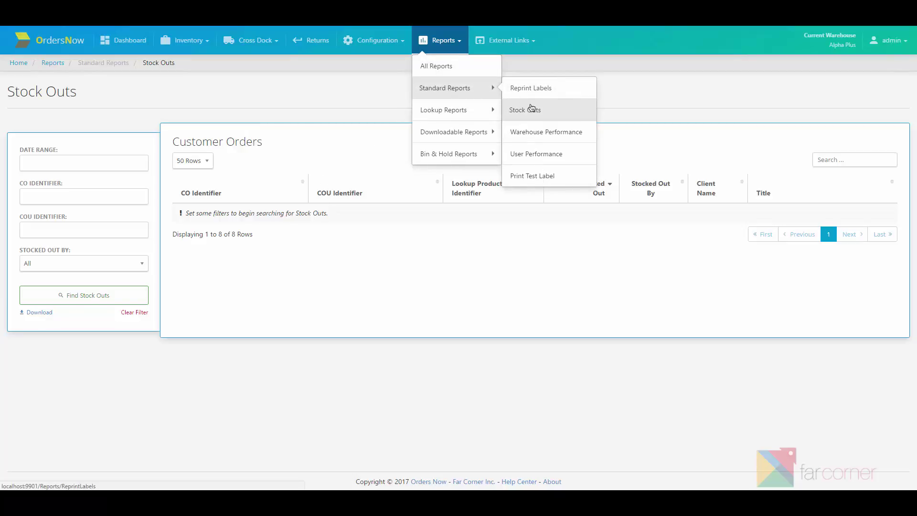
{"action": "left_click", "coordinate": [563, 140]}
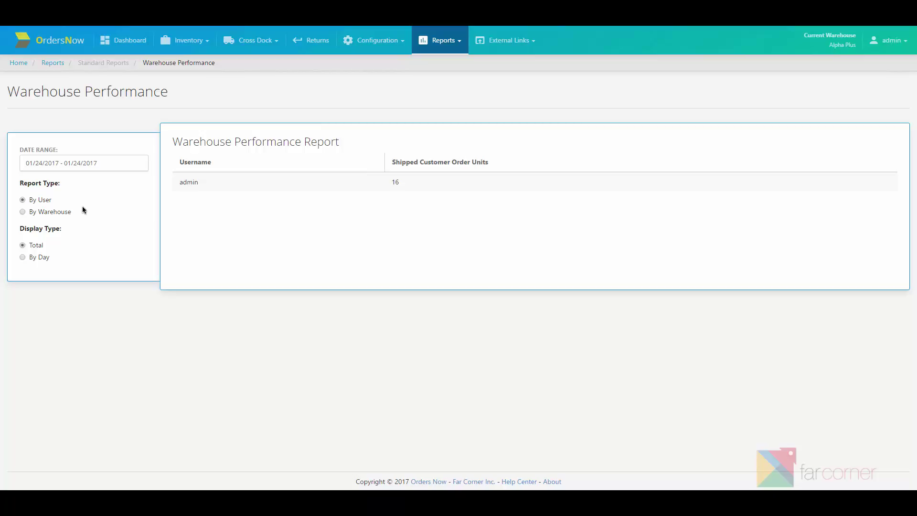
{"action": "left_click", "coordinate": [109, 160]}
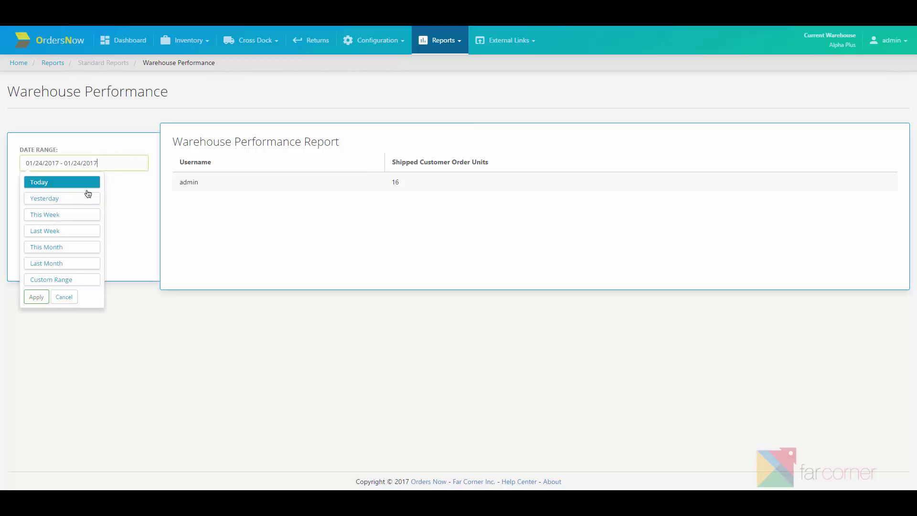
{"action": "left_click", "coordinate": [57, 211]}
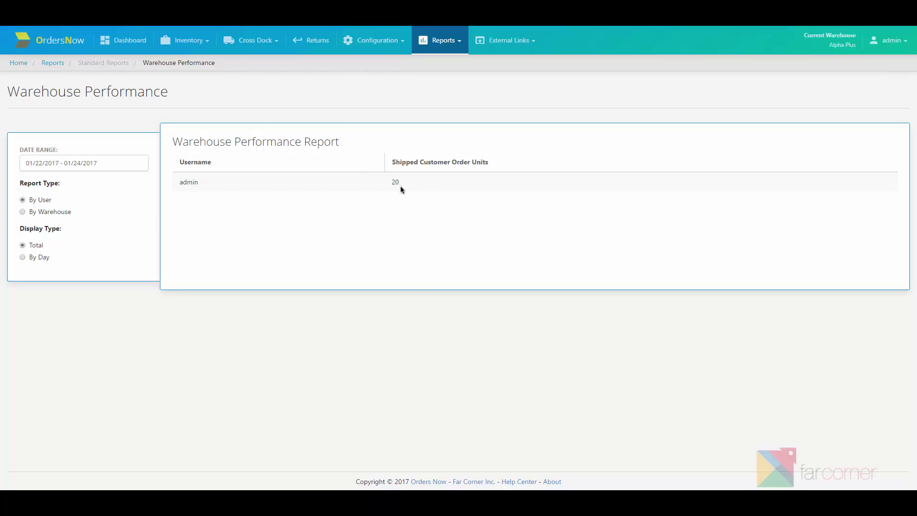
Step: Show the performance report by warehouse, set the display type to By Day, and return the report type to By User
{"action": "left_click", "coordinate": [42, 217]}
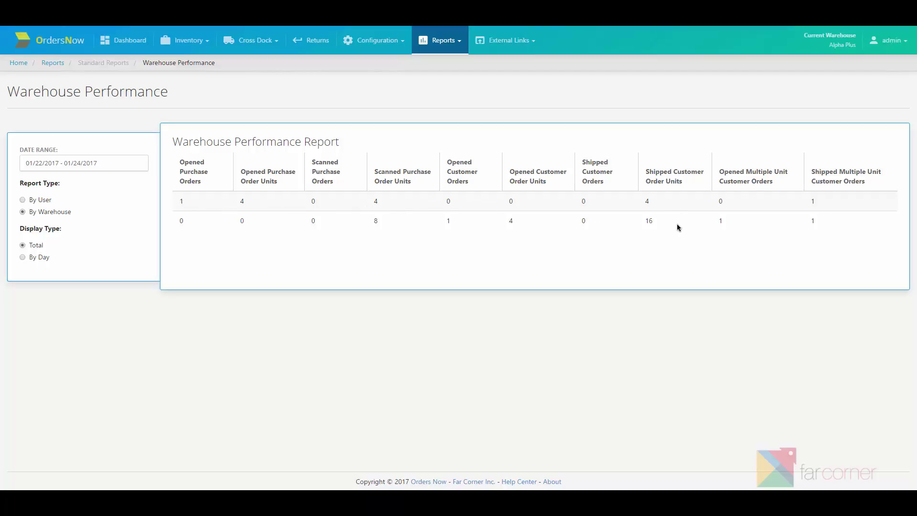
{"action": "left_click", "coordinate": [40, 259]}
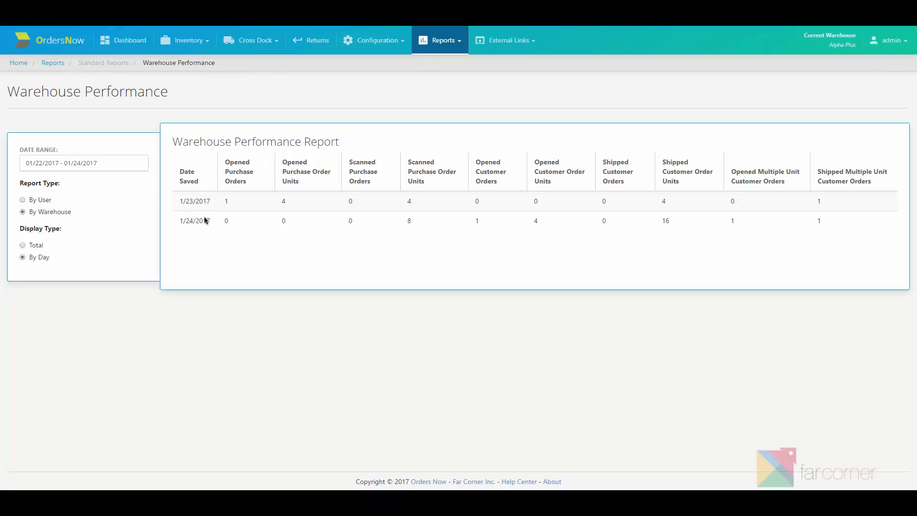
{"action": "left_click", "coordinate": [38, 204]}
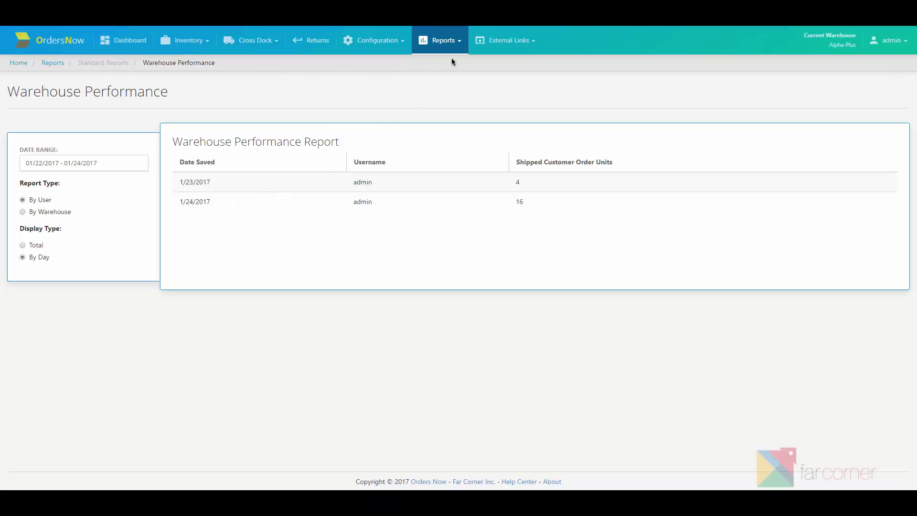
Step: Open the User Performance standard report
{"action": "left_click", "coordinate": [447, 41]}
{"action": "left_click", "coordinate": [464, 89]}
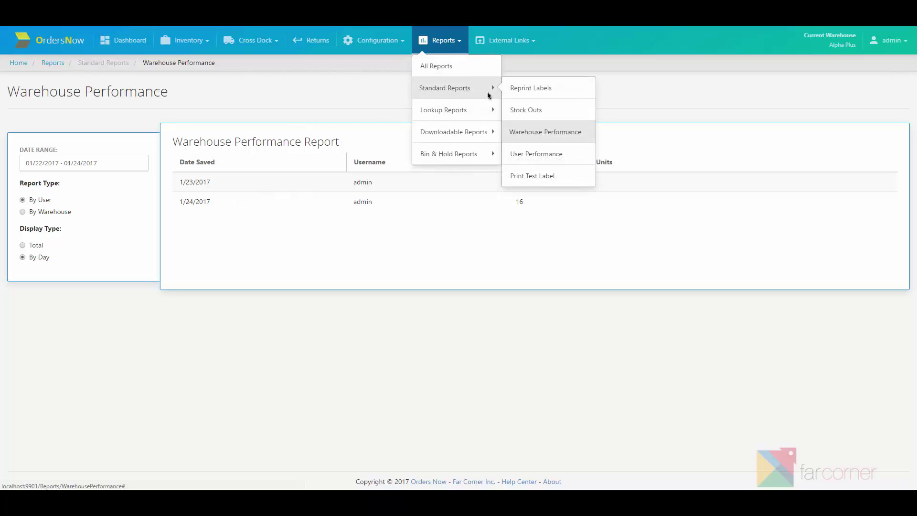
{"action": "left_click", "coordinate": [520, 161]}
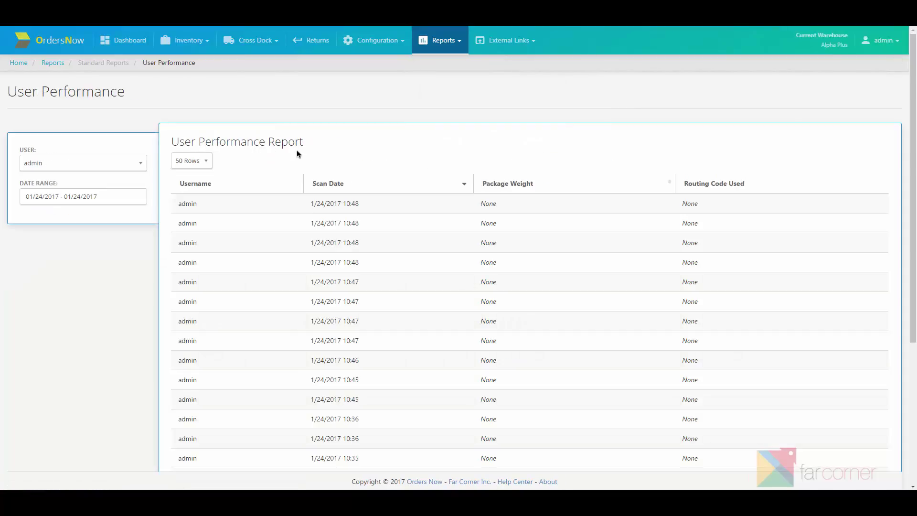
Step: Review the User Performance scans, keep admin as the user, set the date range to This Week, and review the updated list
{"action": "scroll", "coordinate": [298, 155], "scroll_direction": "down", "scroll_amount": 1}
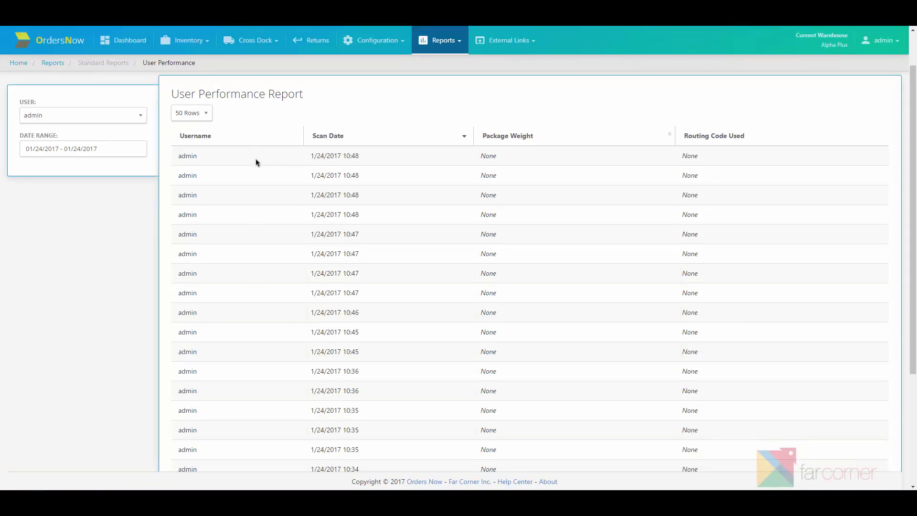
{"action": "scroll", "coordinate": [282, 189], "scroll_direction": "down", "scroll_amount": 3}
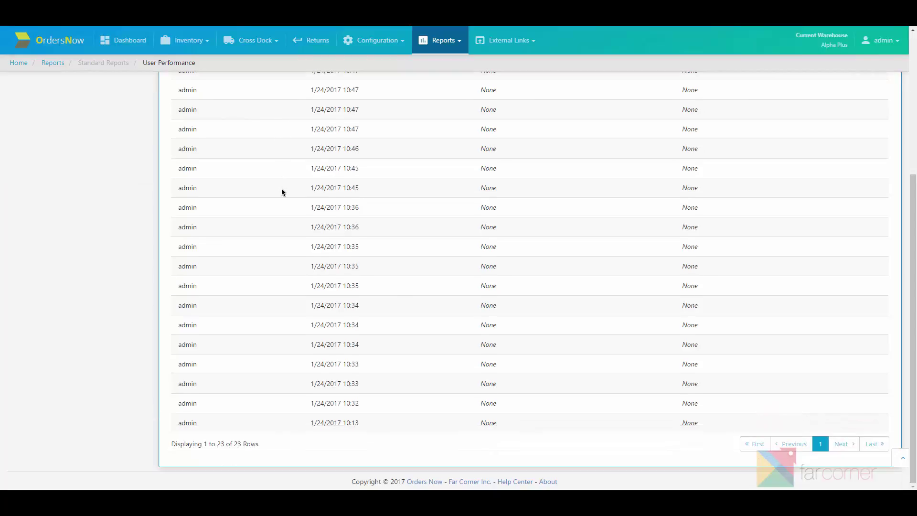
{"action": "scroll", "coordinate": [282, 189], "scroll_direction": "up", "scroll_amount": 4}
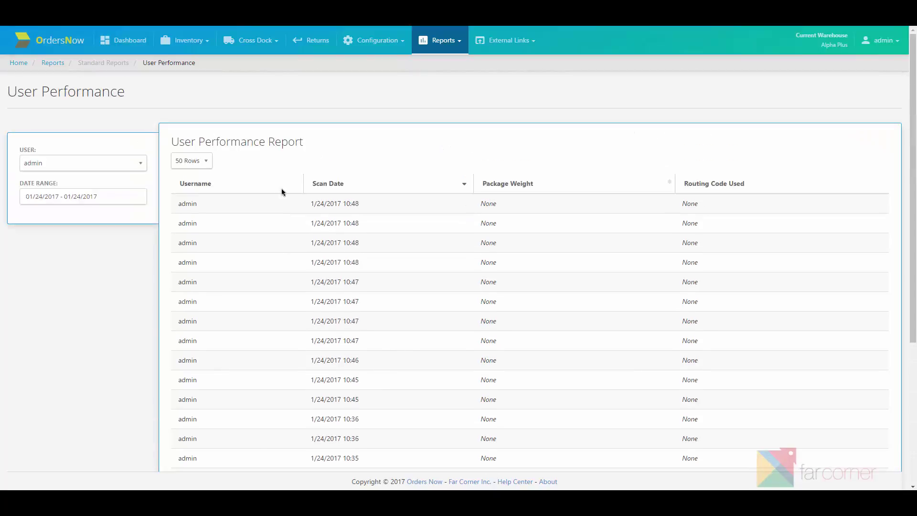
{"action": "left_click", "coordinate": [126, 166]}
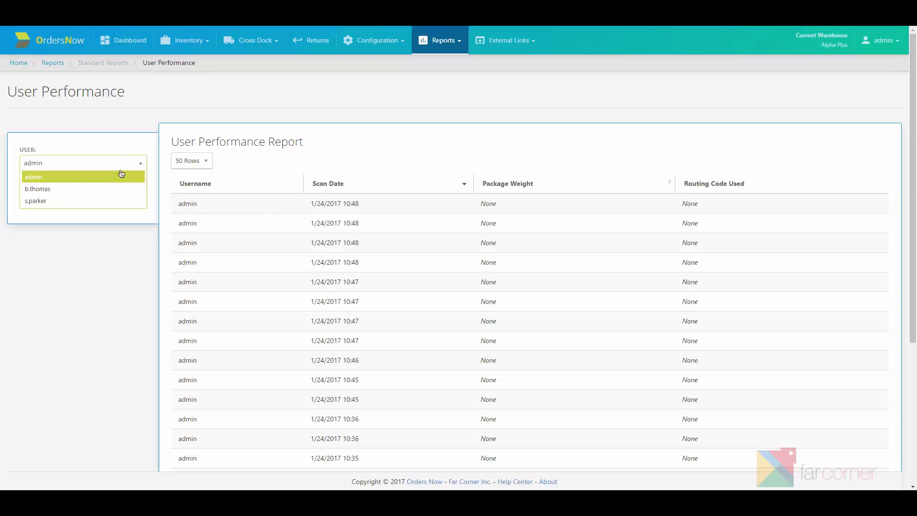
{"action": "left_click", "coordinate": [126, 177]}
{"action": "left_click", "coordinate": [115, 196]}
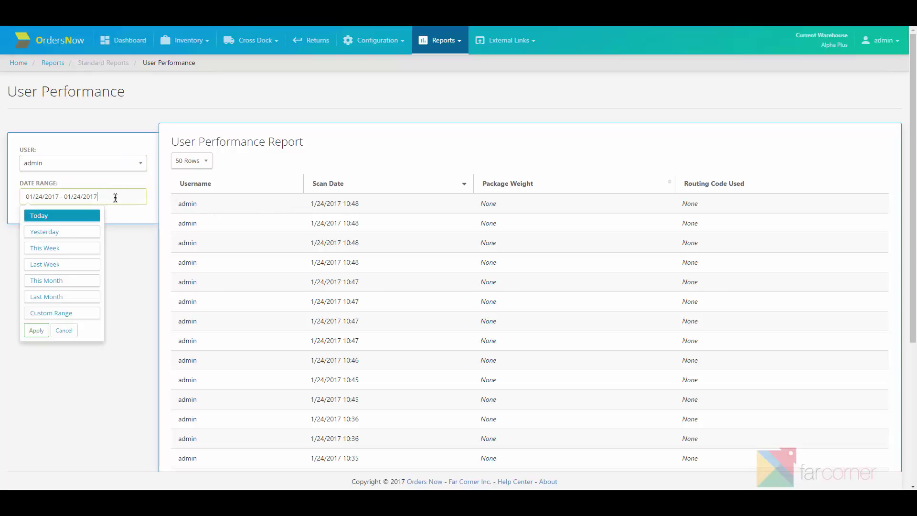
{"action": "left_click", "coordinate": [76, 248]}
{"action": "scroll", "coordinate": [239, 243], "scroll_direction": "down", "scroll_amount": 2}
{"action": "scroll", "coordinate": [241, 277], "scroll_direction": "down", "scroll_amount": 4}
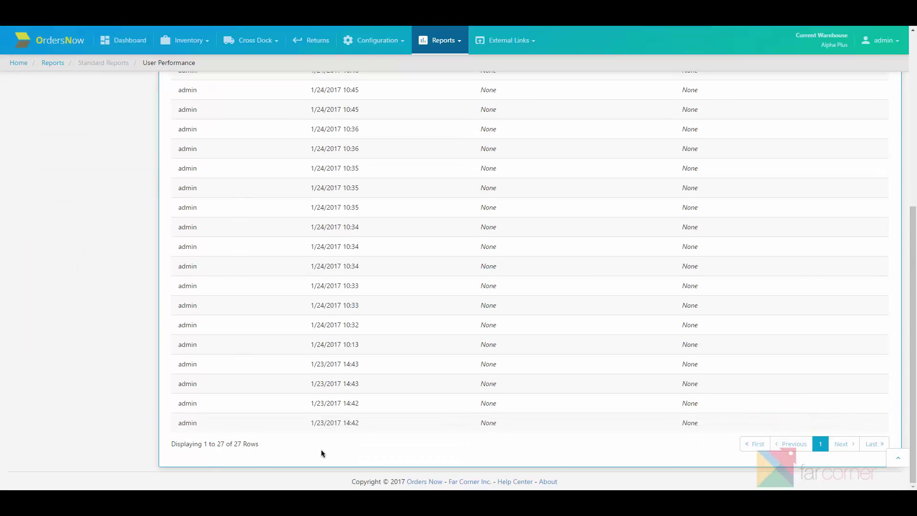
{"action": "scroll", "coordinate": [321, 452], "scroll_direction": "up", "scroll_amount": 6}
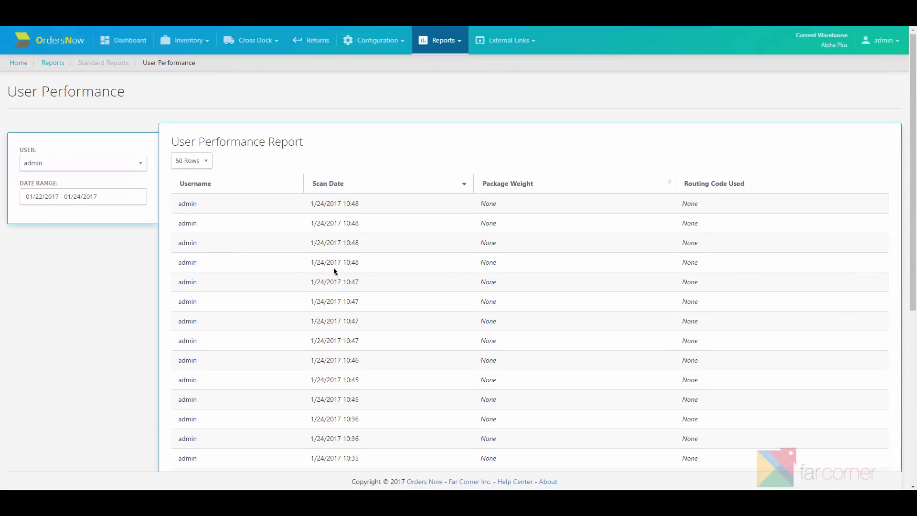